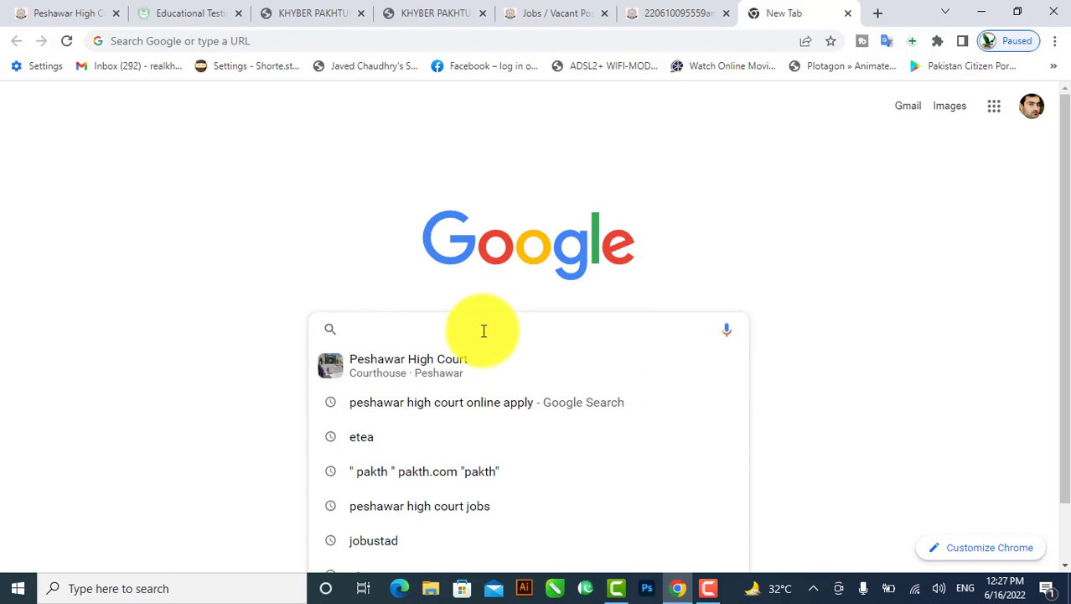
Search Google for 'peshawar high court online apply', correcting the misspelled 'online'.
left_click(555, 15)
left_click(759, 10)
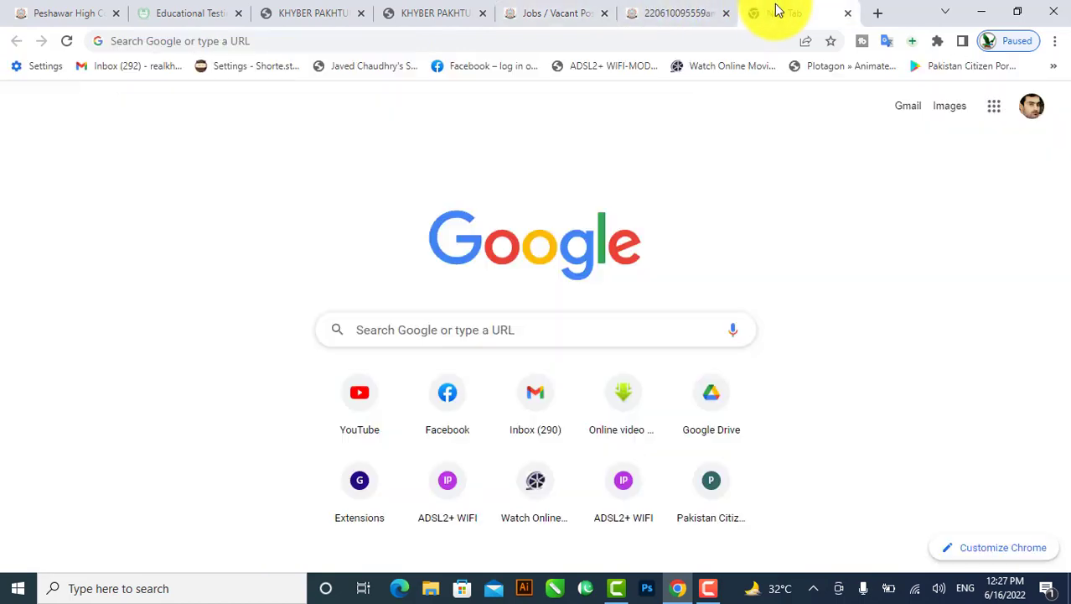
left_click(410, 332)
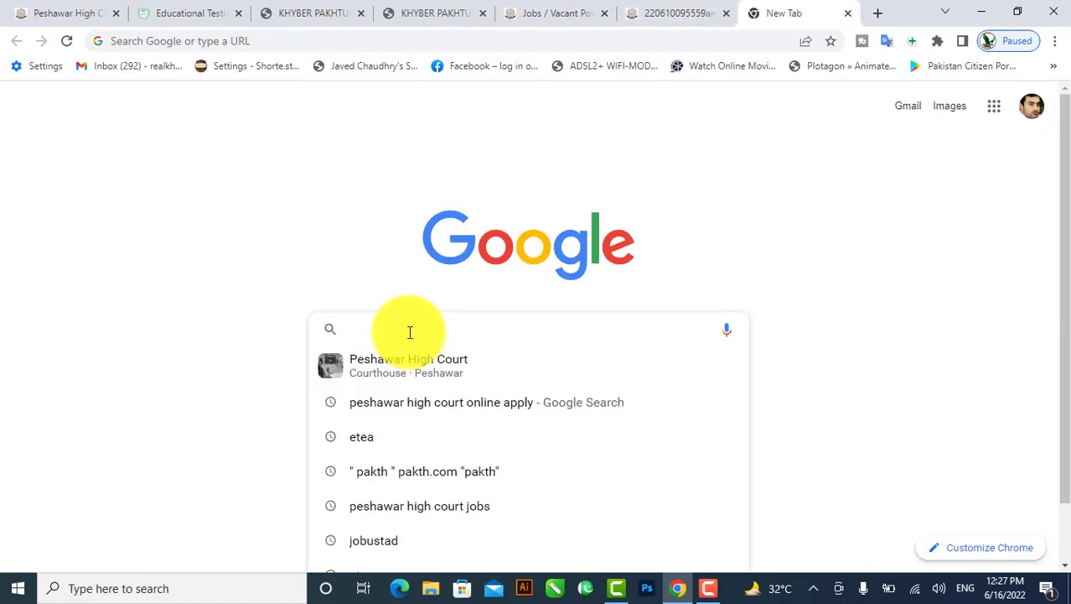
type("pesha")
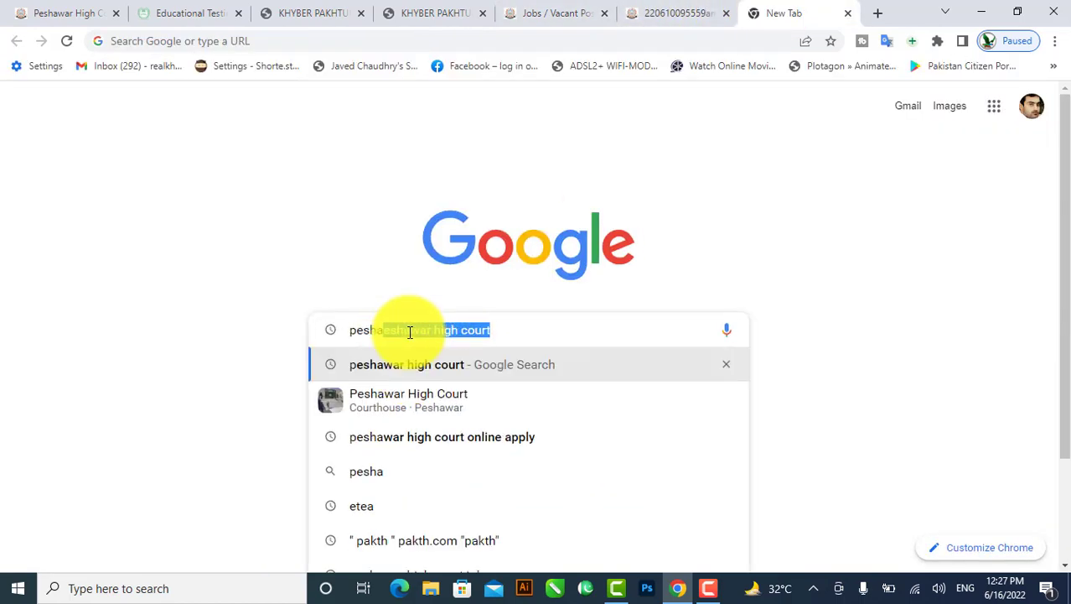
type("war hi")
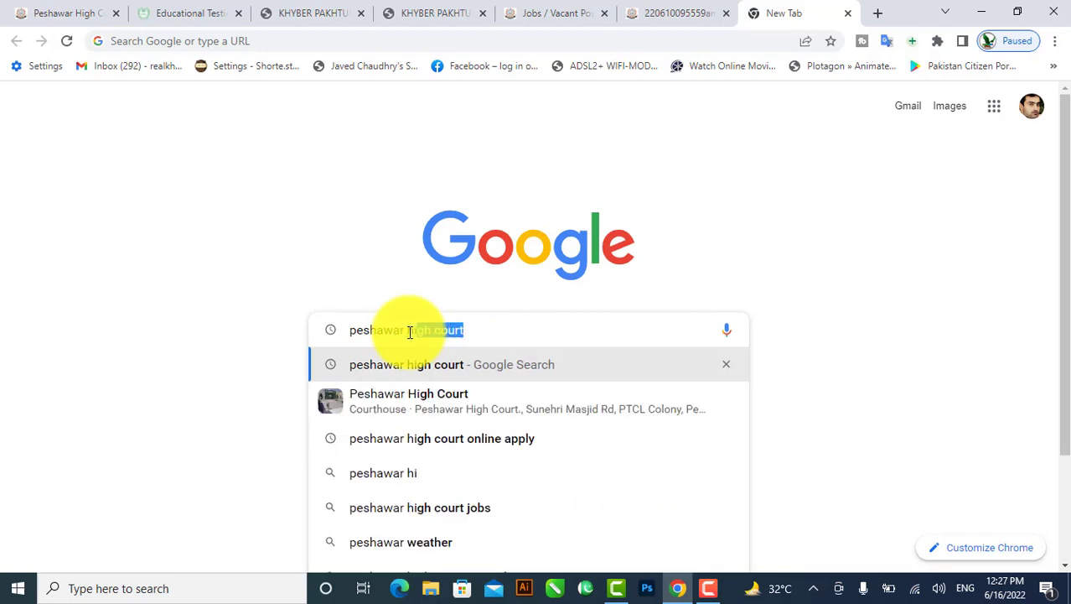
type("gh cour")
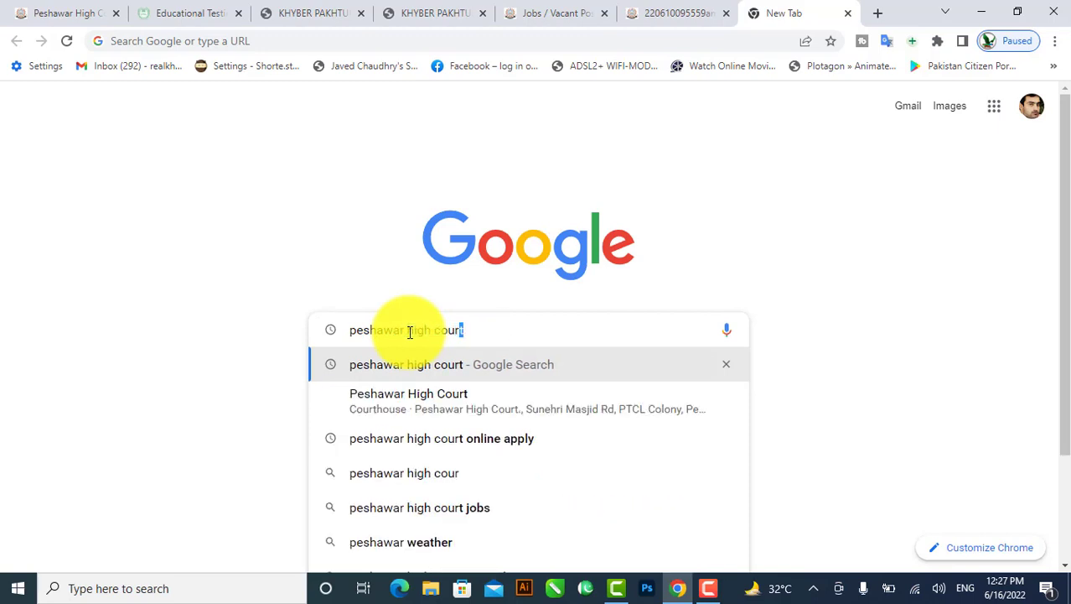
type("t onlien")
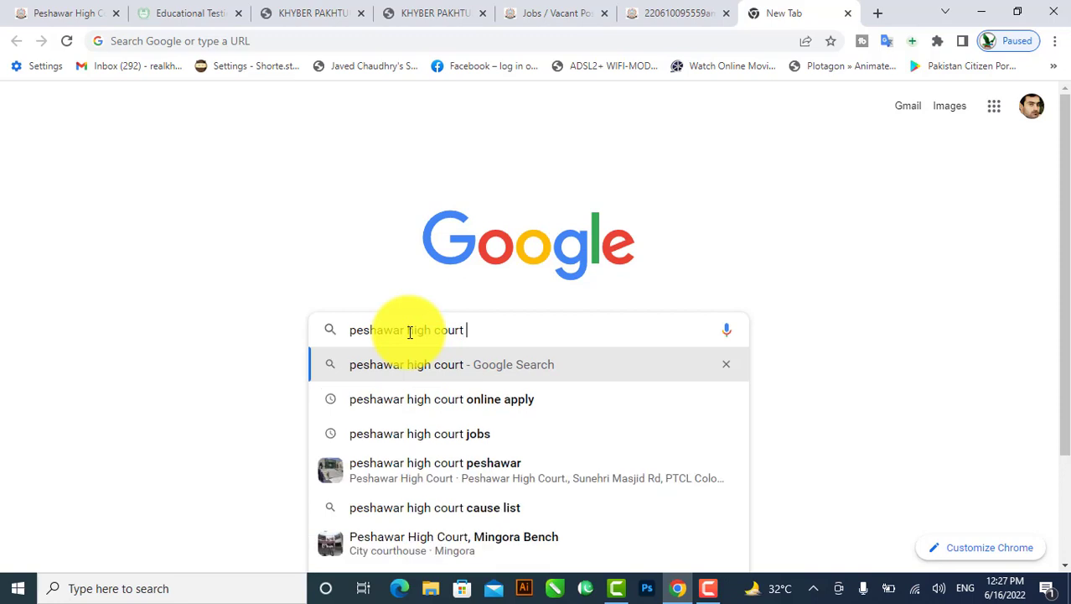
key("BackSpace")
key("BackSpace")
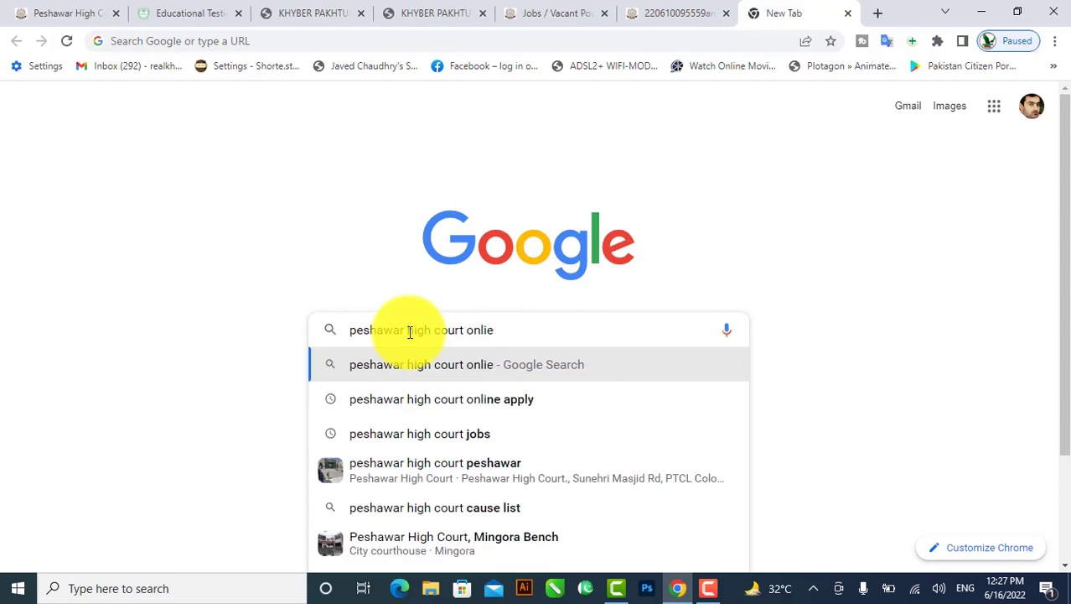
type("ne apply")
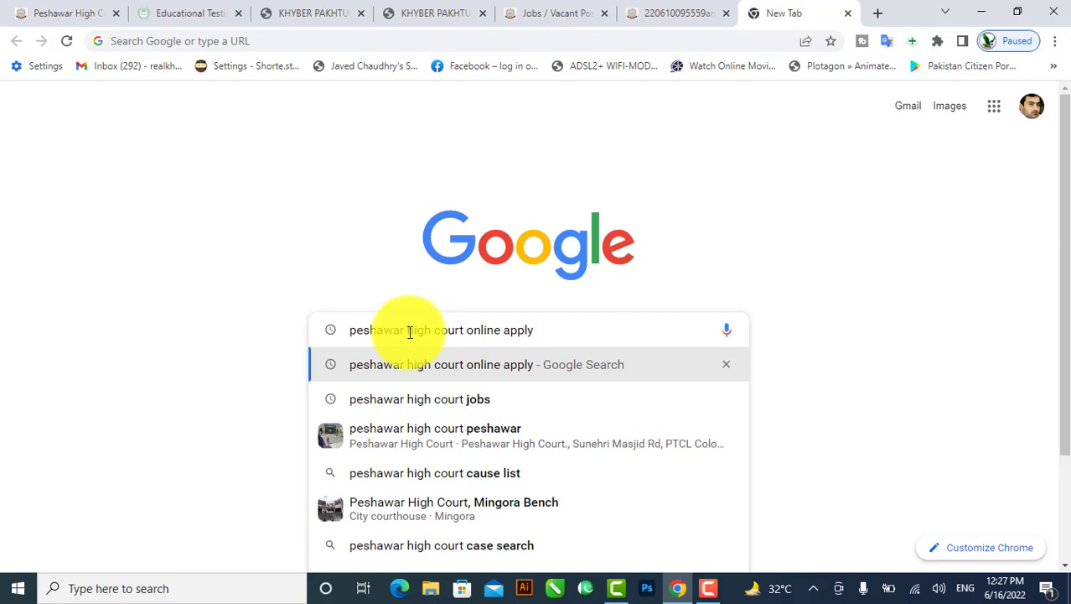
key("Return")
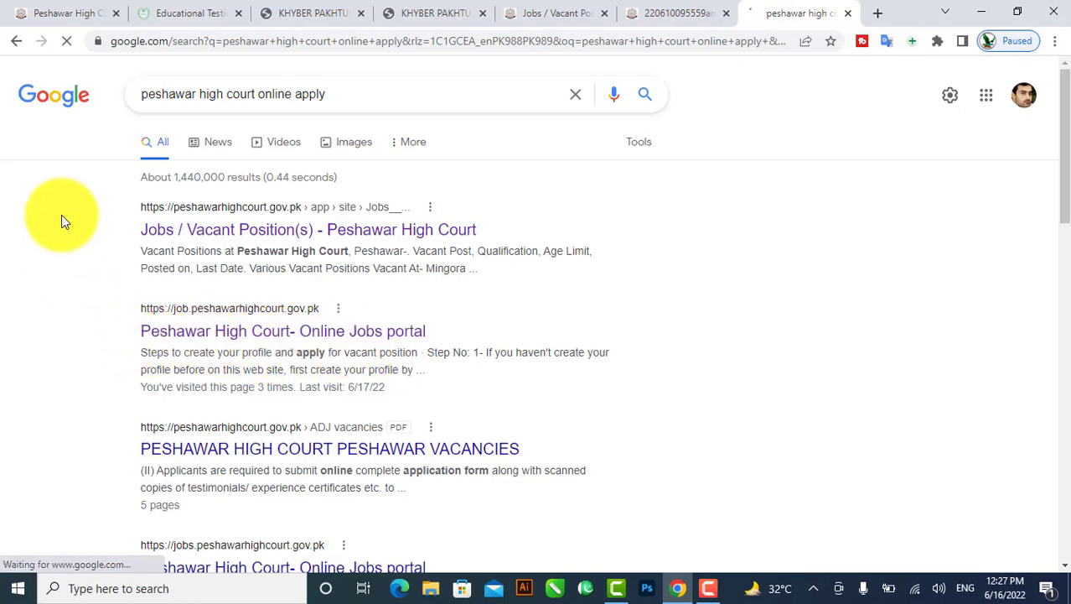
Switch to the Peshawar High Court jobs portal tab and scroll to its Login and Sign up now forms.
left_click(84, 9)
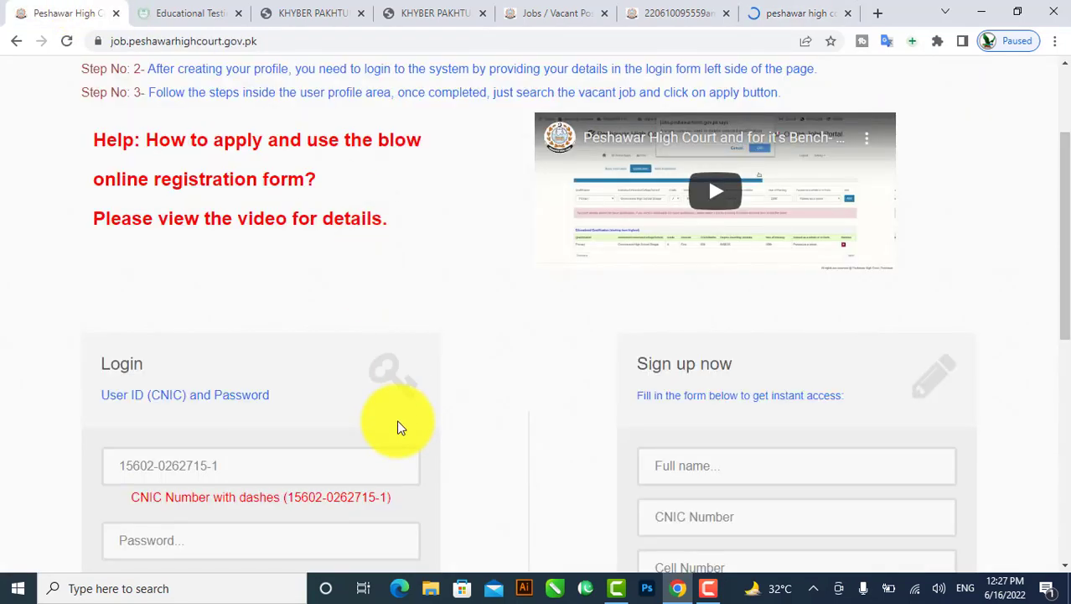
scroll(397, 423, "down", 2)
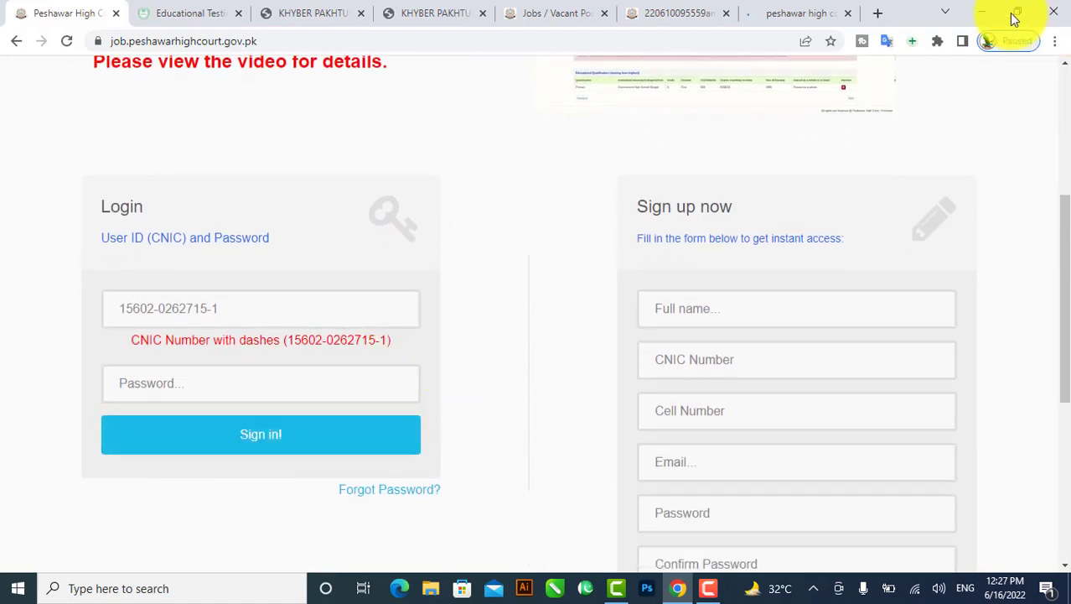
left_click(791, 12)
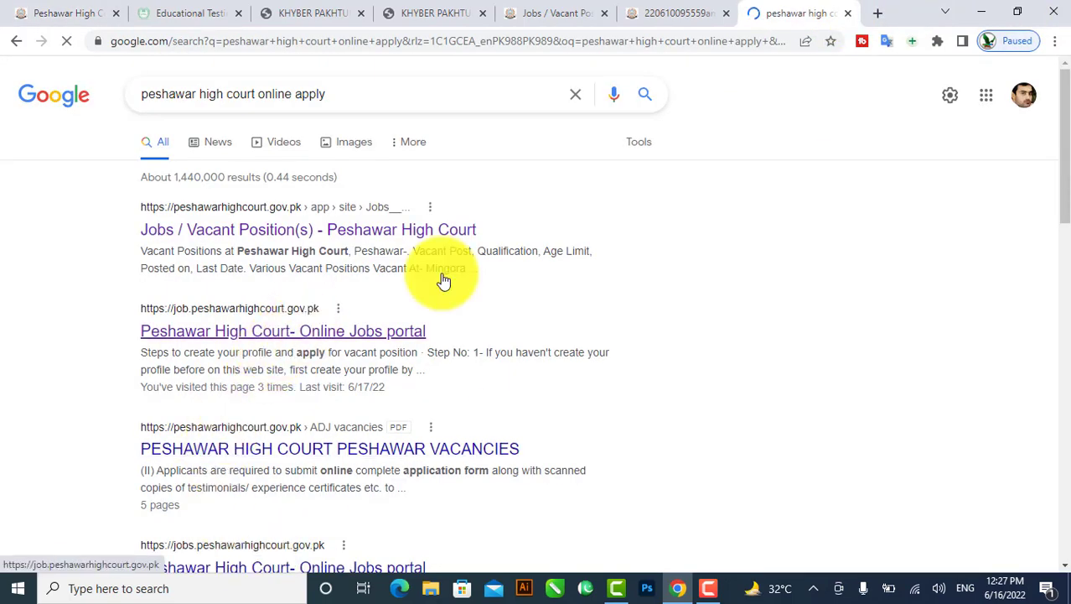
scroll(606, 148, "down", 1)
scroll(352, 303, "down", 2)
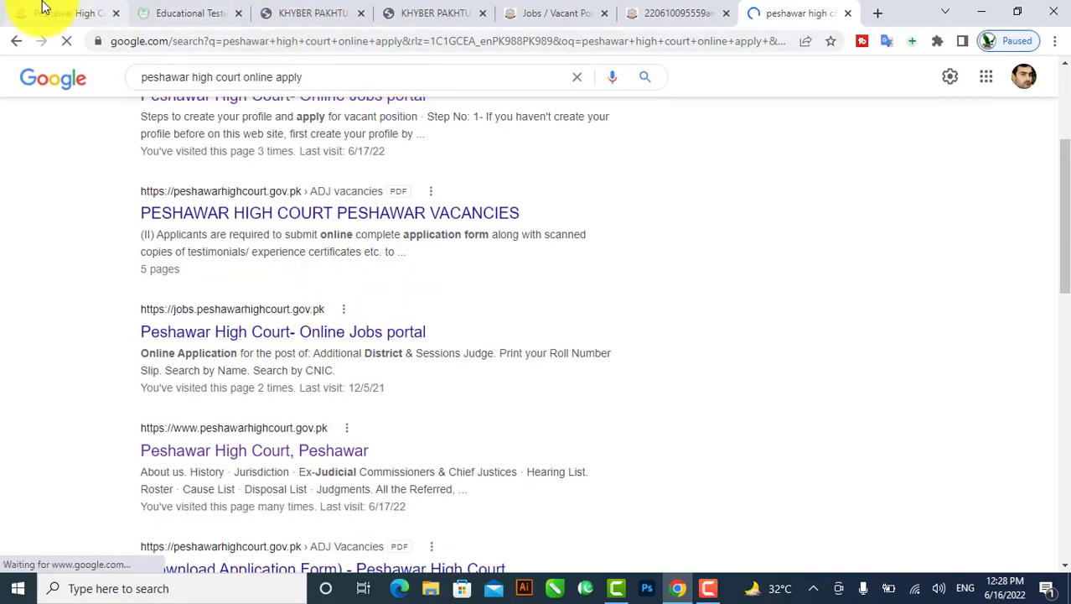
left_click(75, 10)
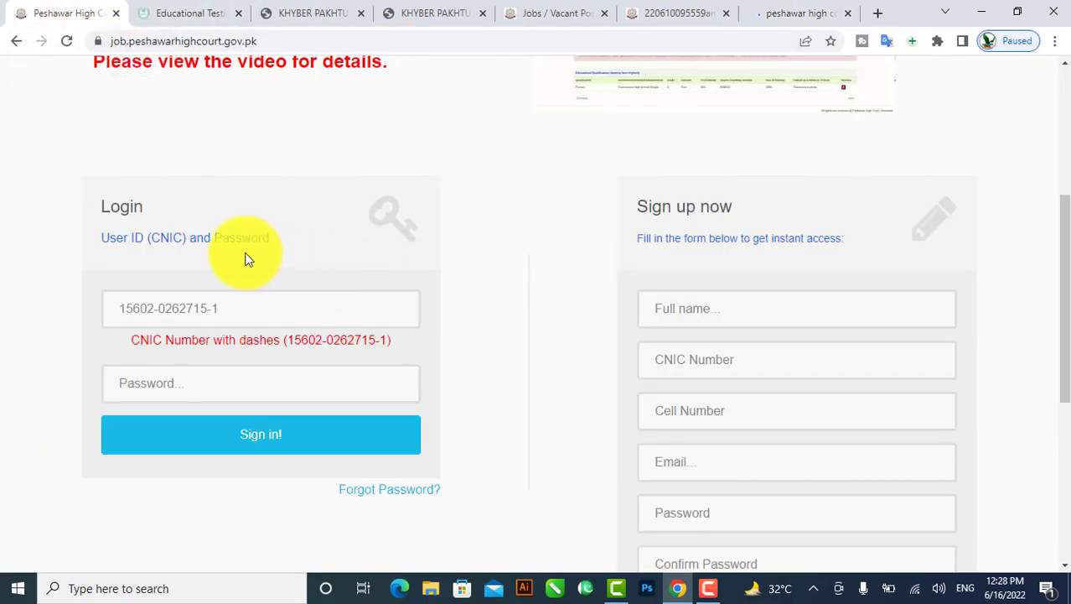
scroll(122, 202, "up", 2)
scroll(122, 218, "up", 1)
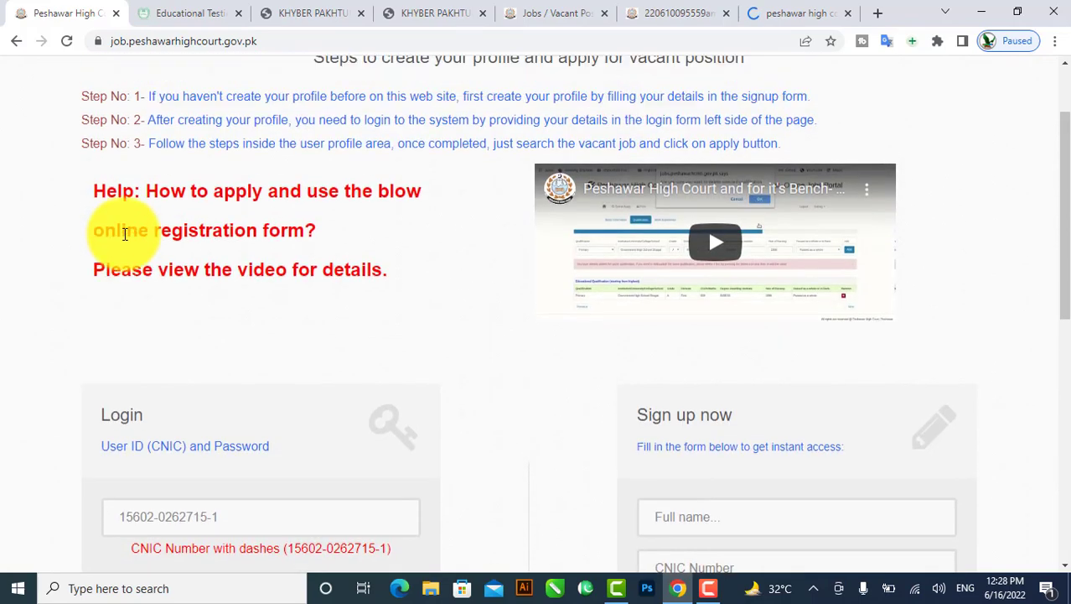
scroll(335, 243, "down", 2)
scroll(604, 268, "up", 2)
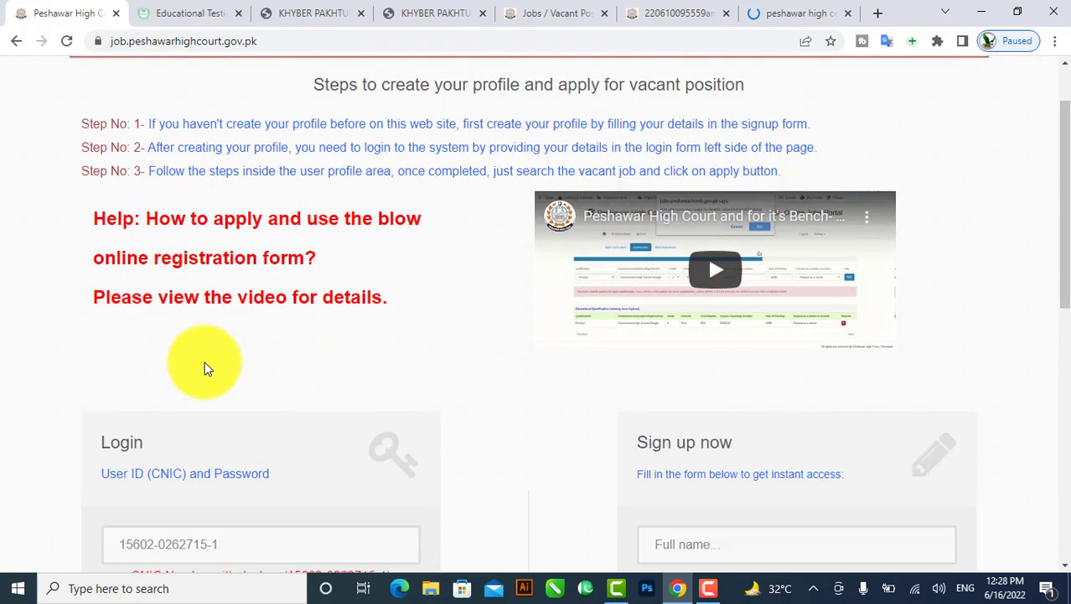
scroll(208, 367, "down", 3)
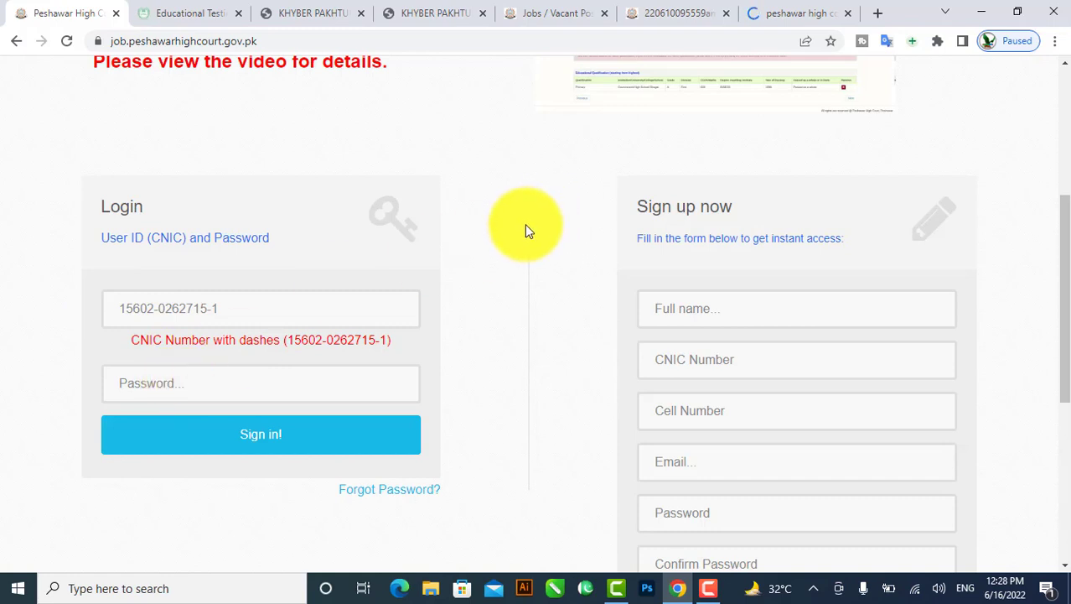
scroll(524, 224, "down", 2)
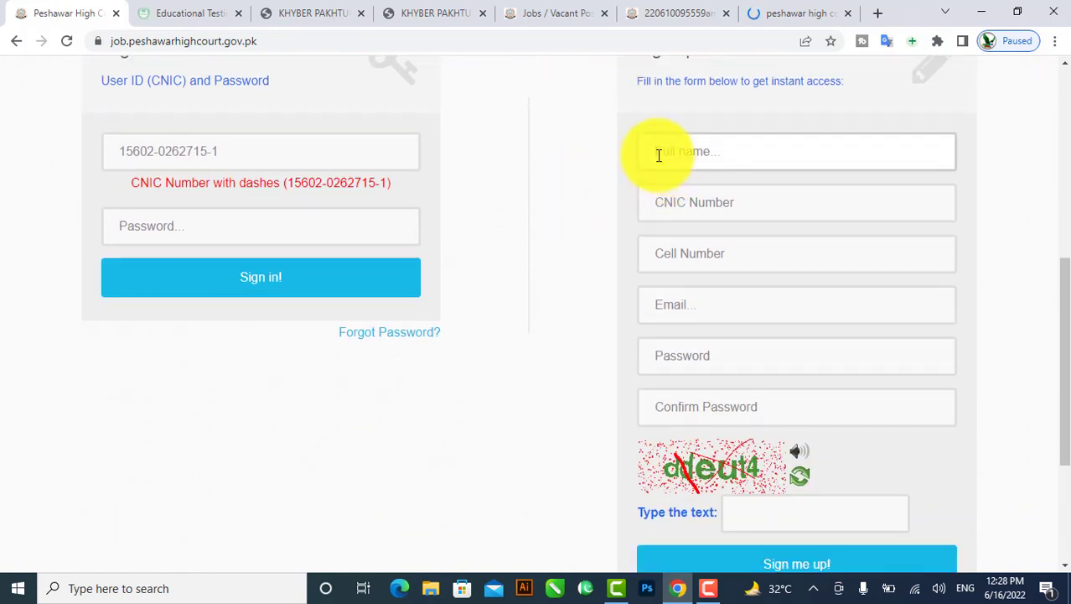
Enter the applicant's full name, a password and its confirmation in the Sign up form.
left_click(659, 154)
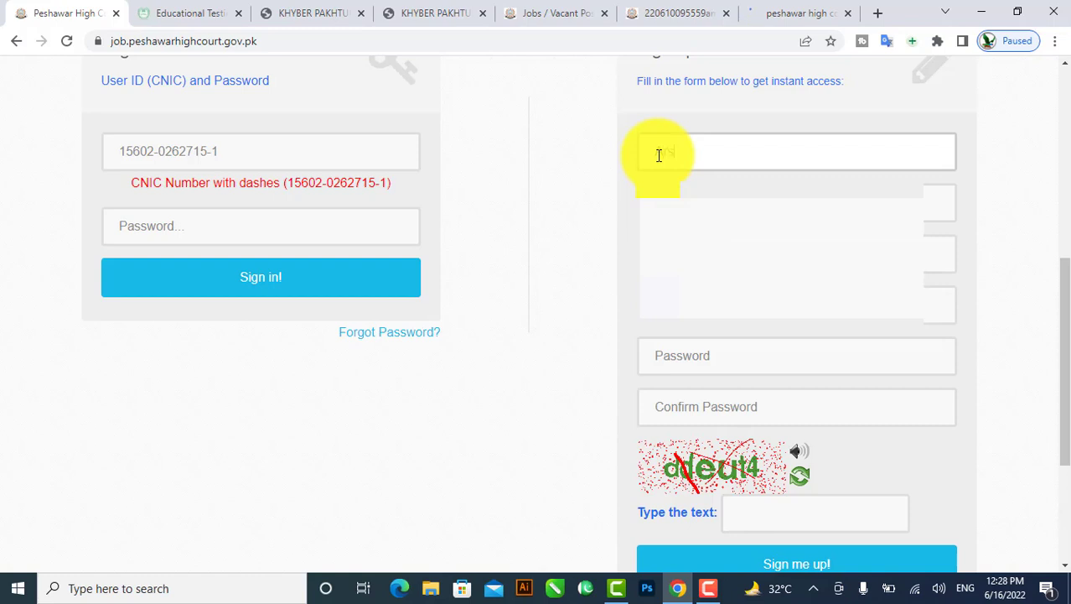
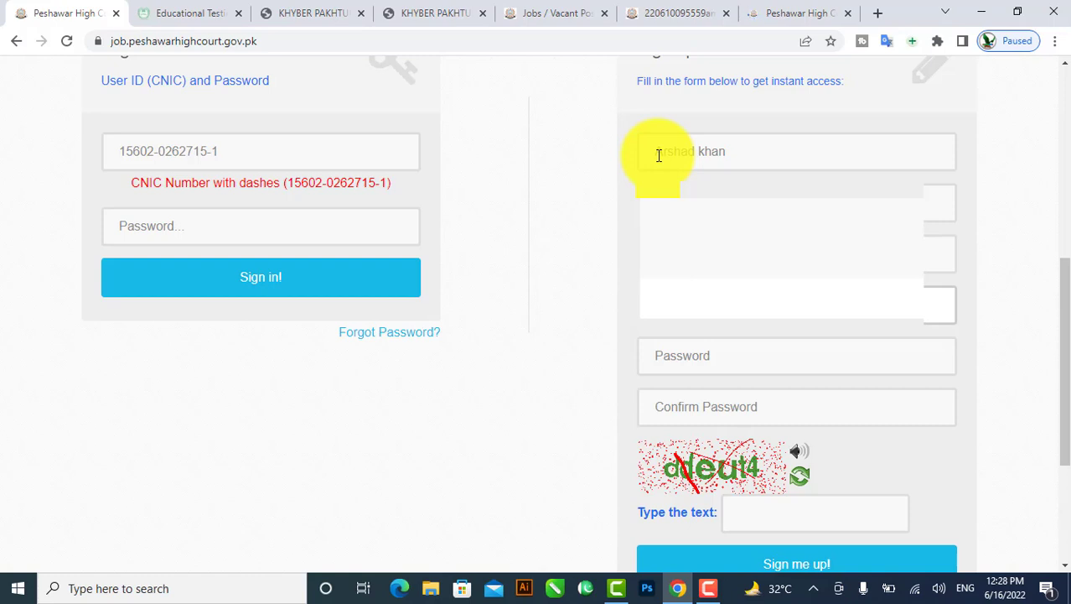
key("alt+shift")
key("alt+shift")
key("alt+shift")
key("alt+shift")
key("Tab")
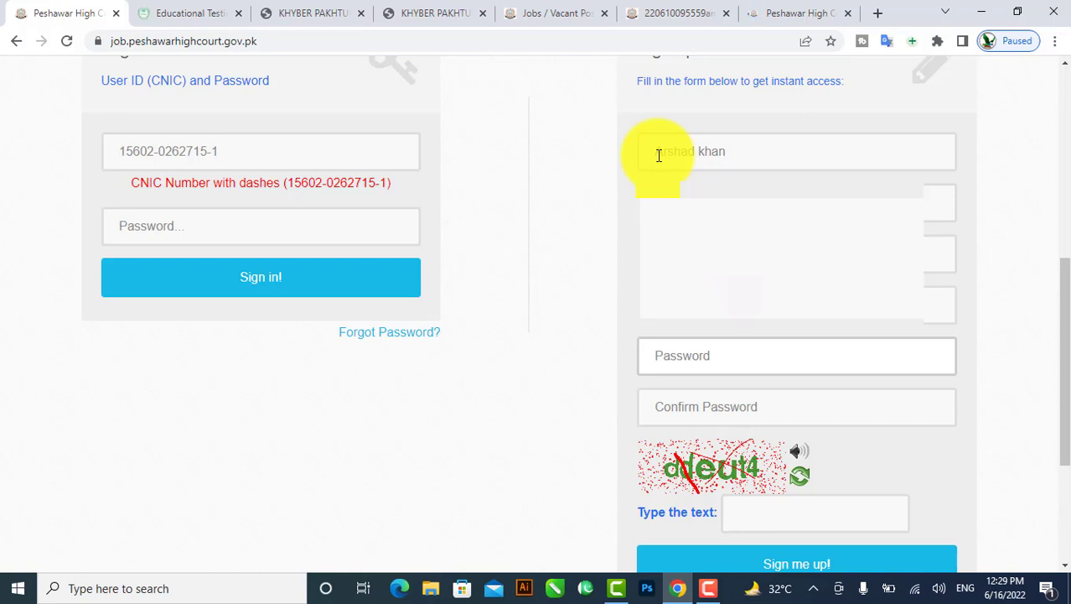
type("*********")
key("Tab")
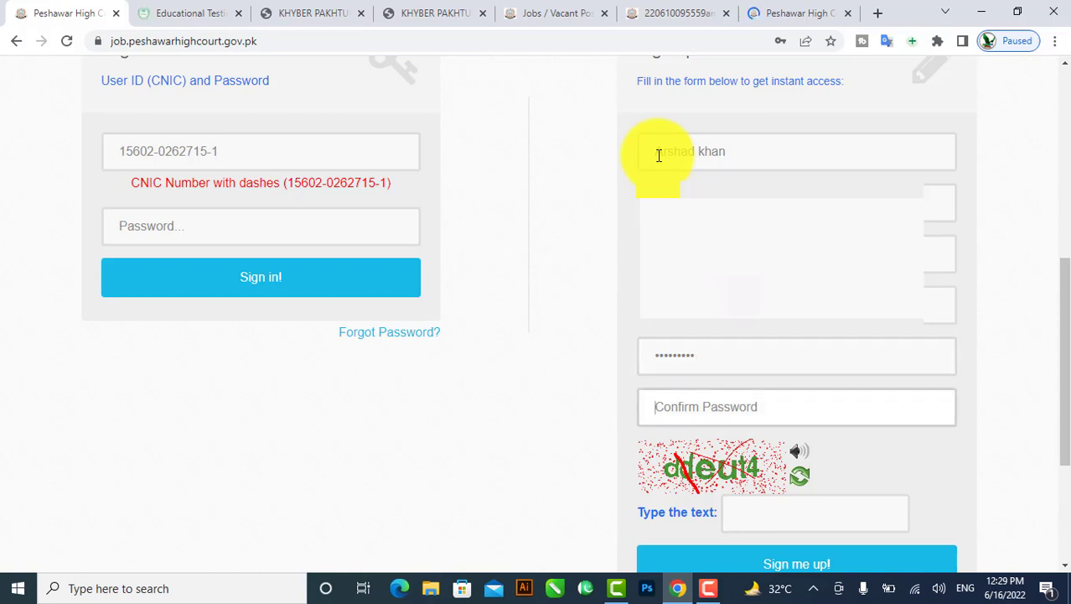
type("******")
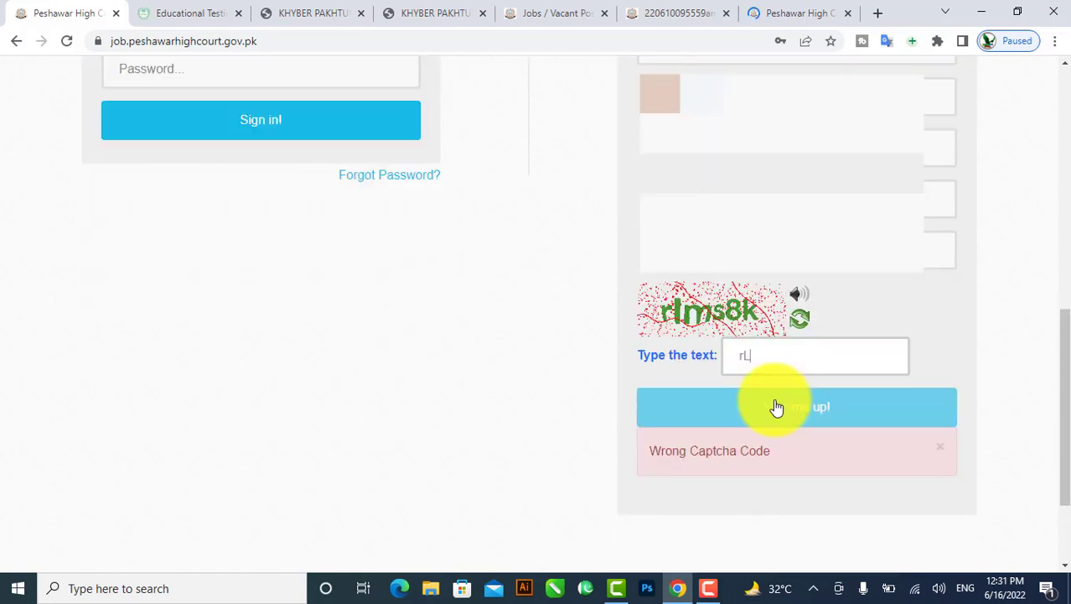
Type the captcha text, fixing mistyped characters, and submit with 'Sign me up!'.
key("BackSpace")
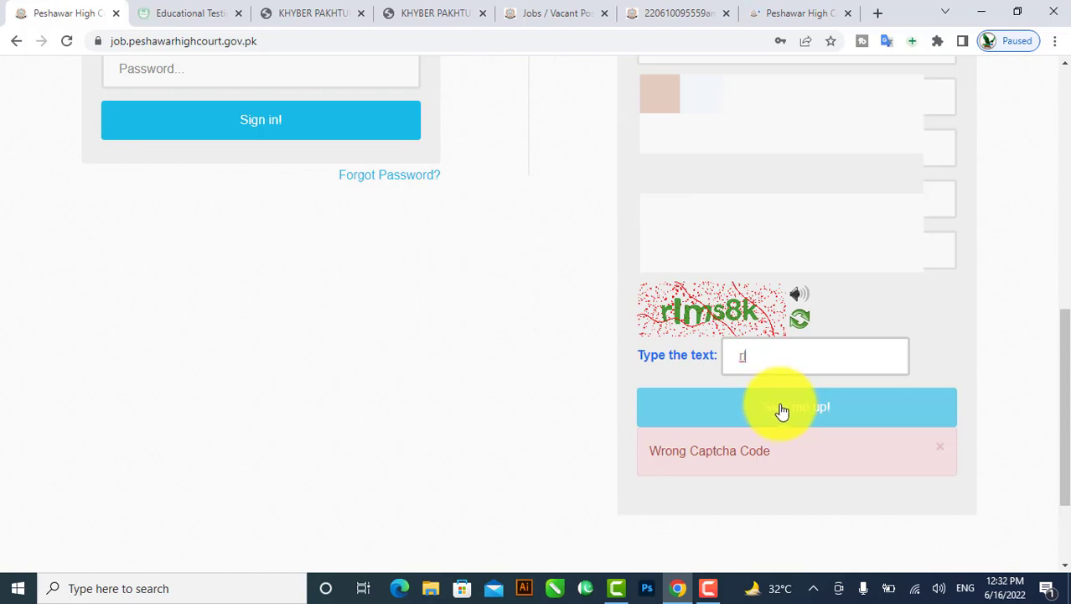
type("lm")
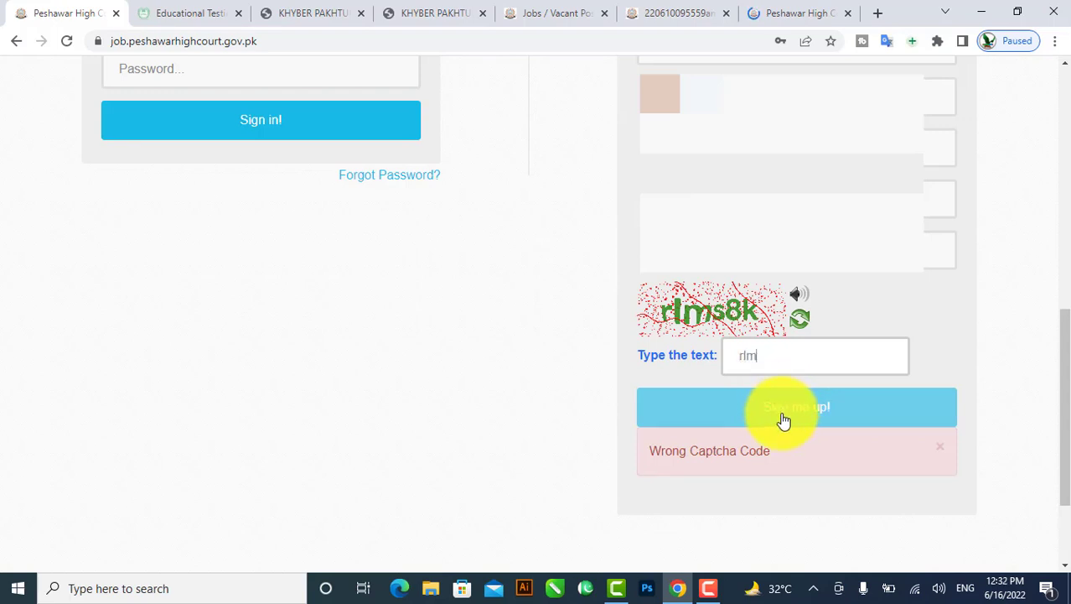
type("s8k")
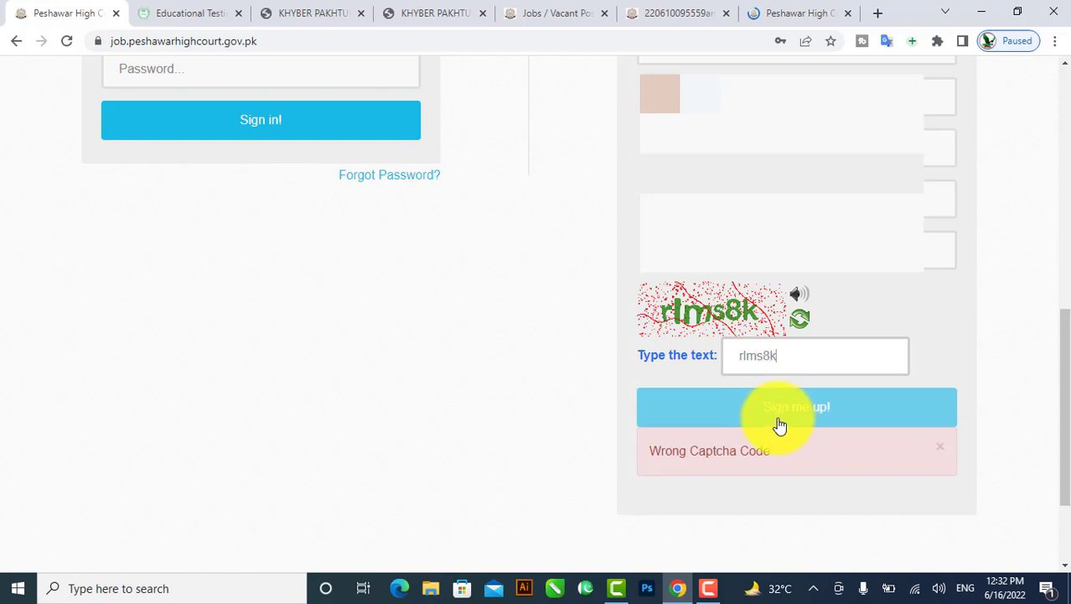
left_click(784, 414)
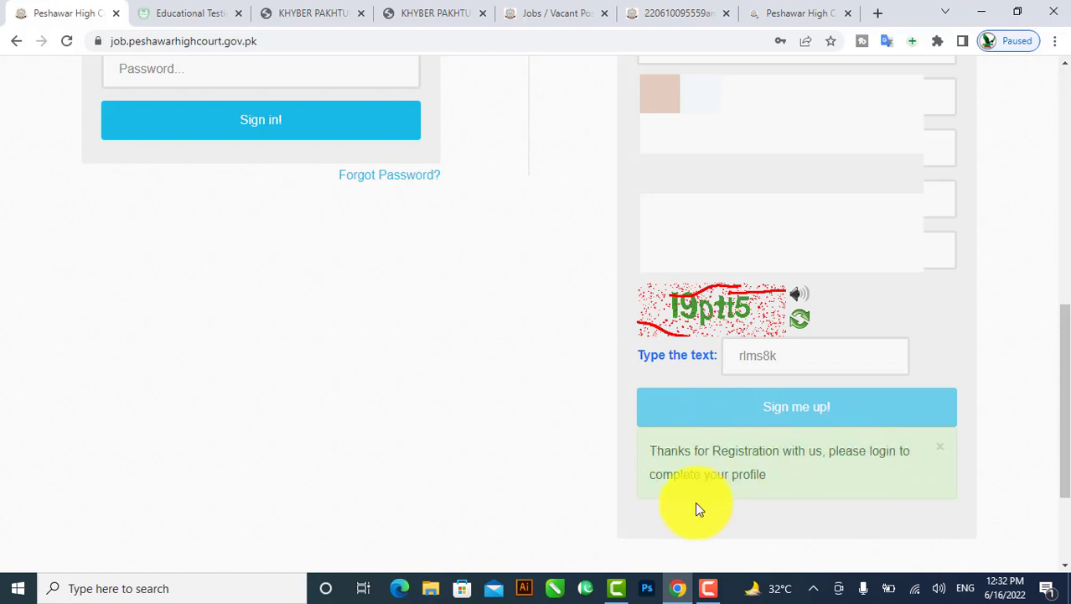
Sign in with the account's CNIC and password, retyping the password after the first attempt fails.
scroll(335, 299, "up", 2)
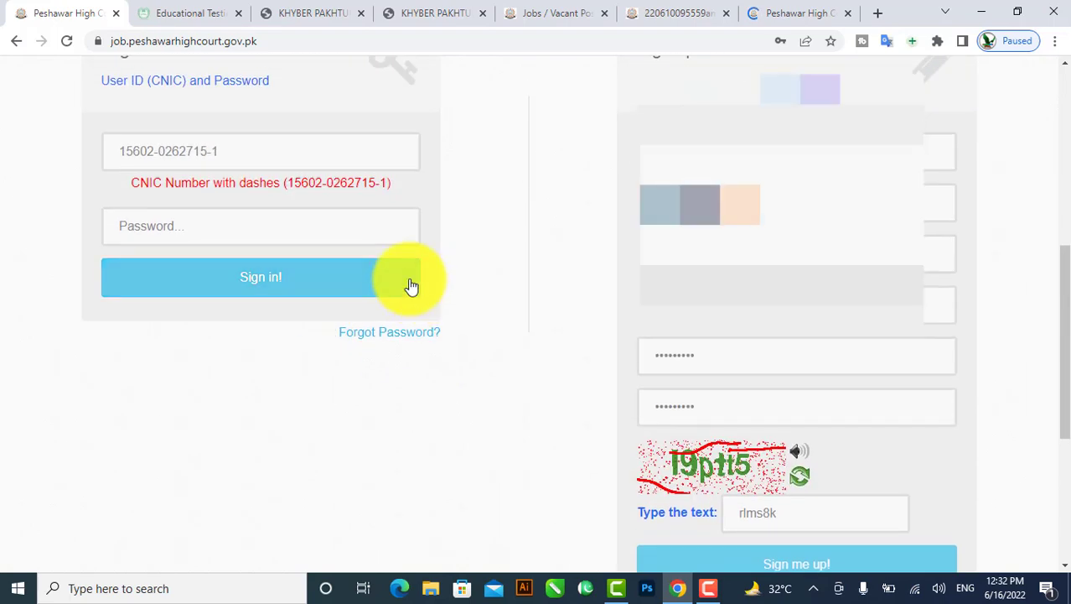
left_click(120, 146)
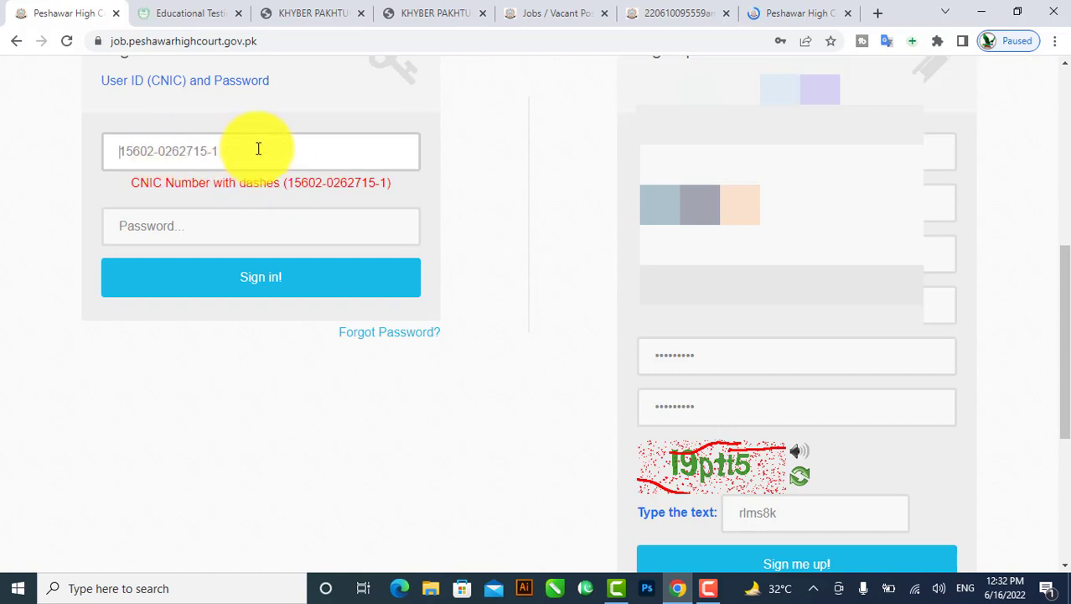
type("15")
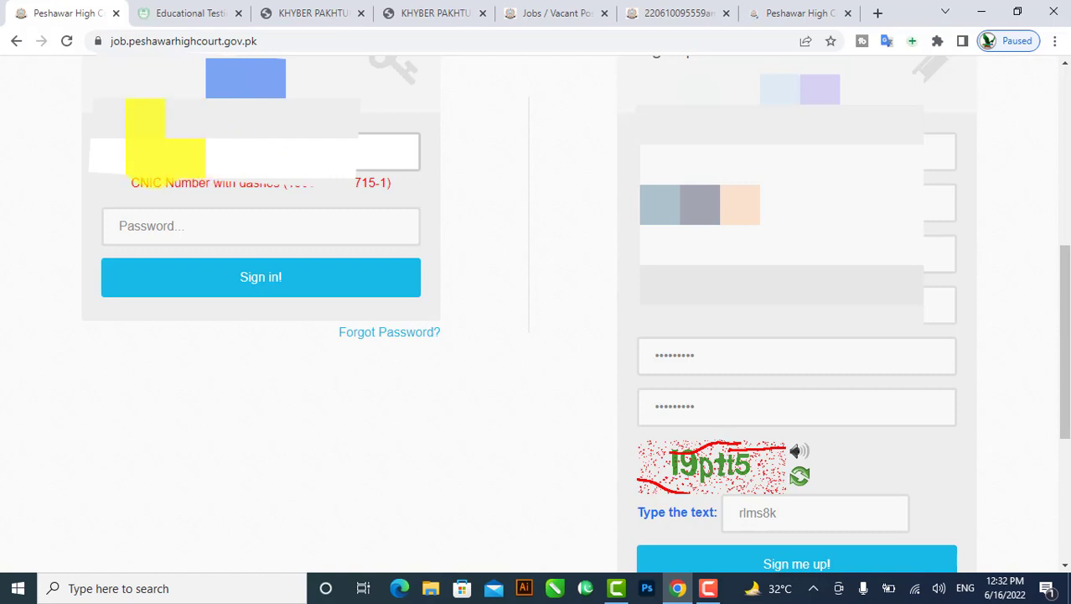
left_click(234, 228)
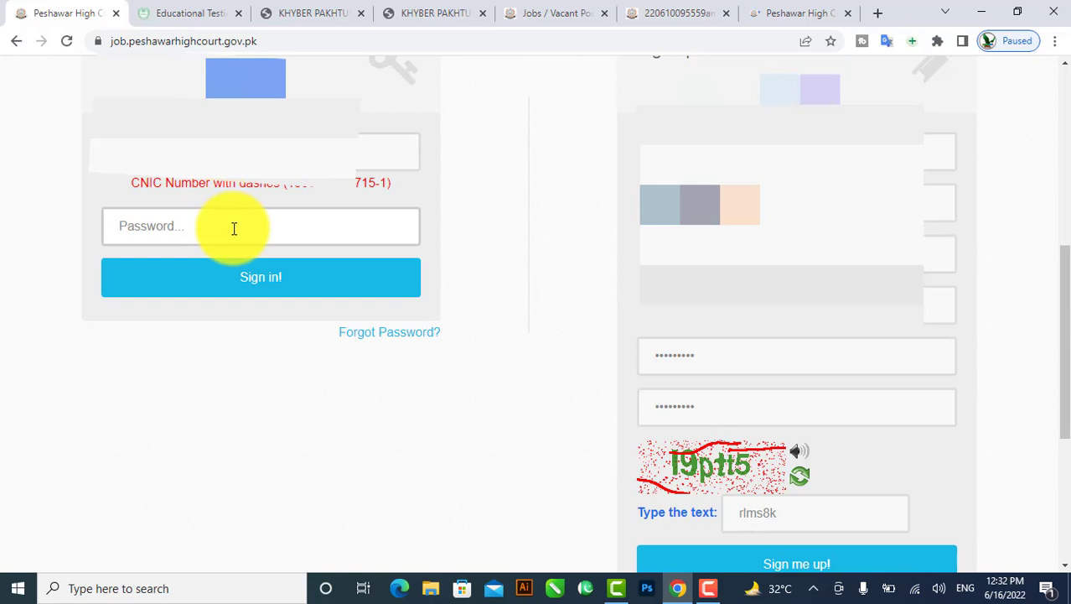
type("••••••••")
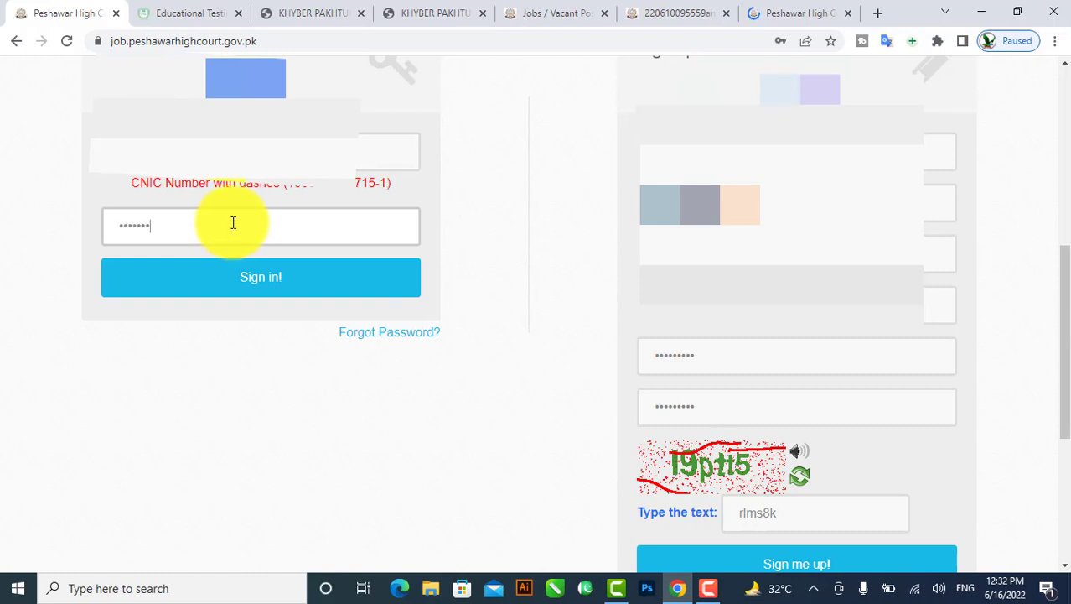
left_click(252, 277)
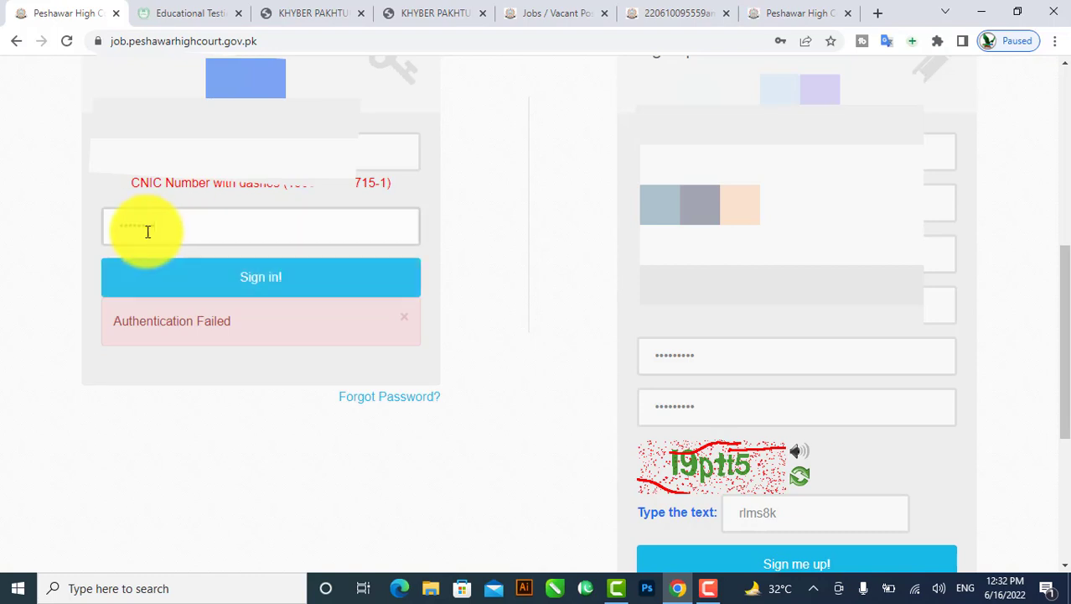
left_click_drag(146, 233, 64, 208)
left_click(324, 292)
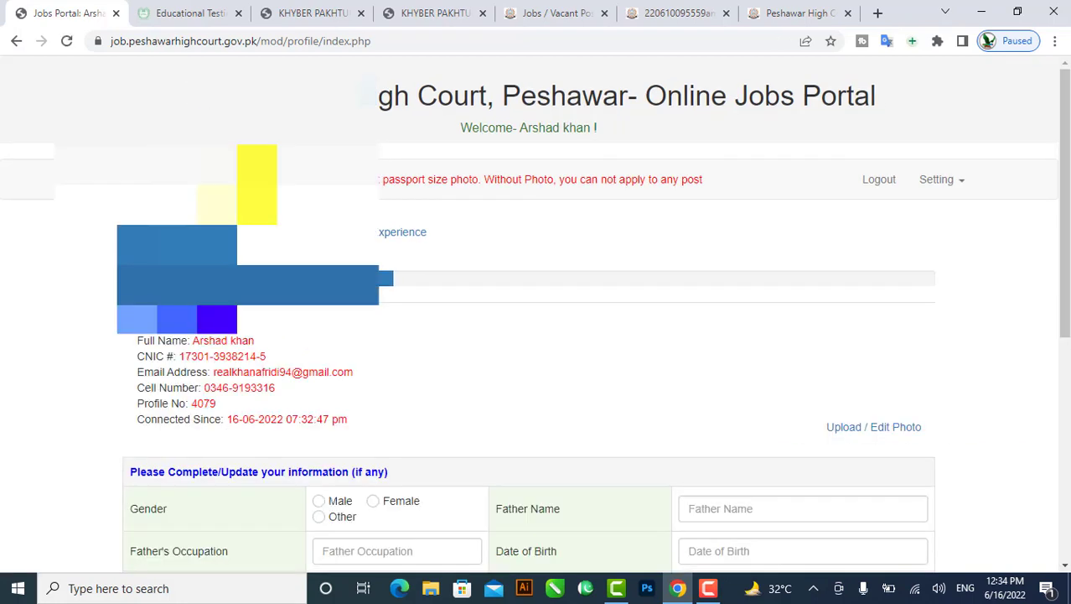
scroll(232, 340, "down", 3)
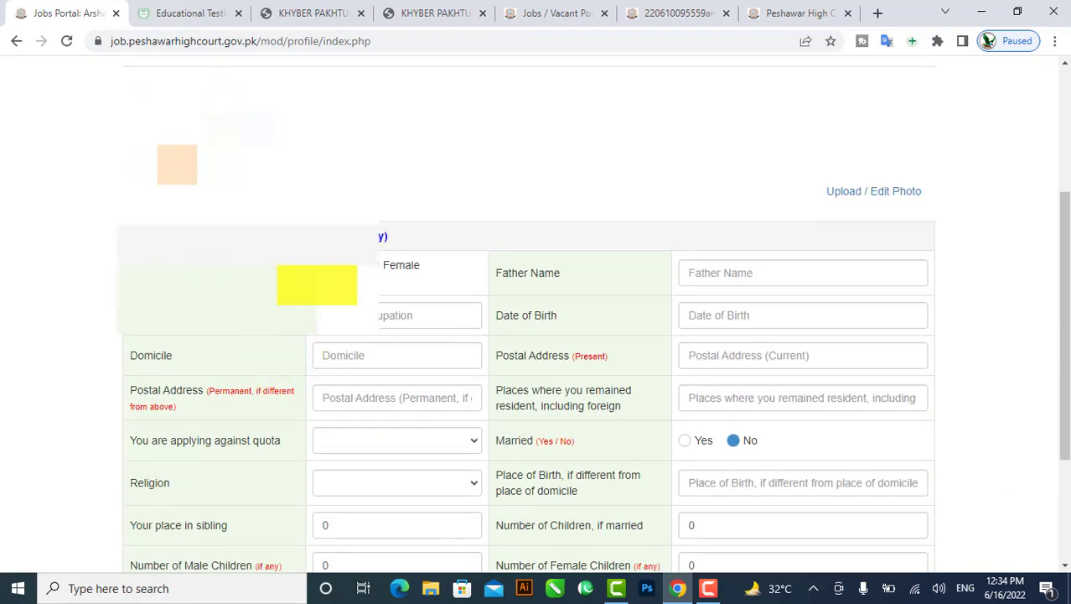
left_click(736, 280)
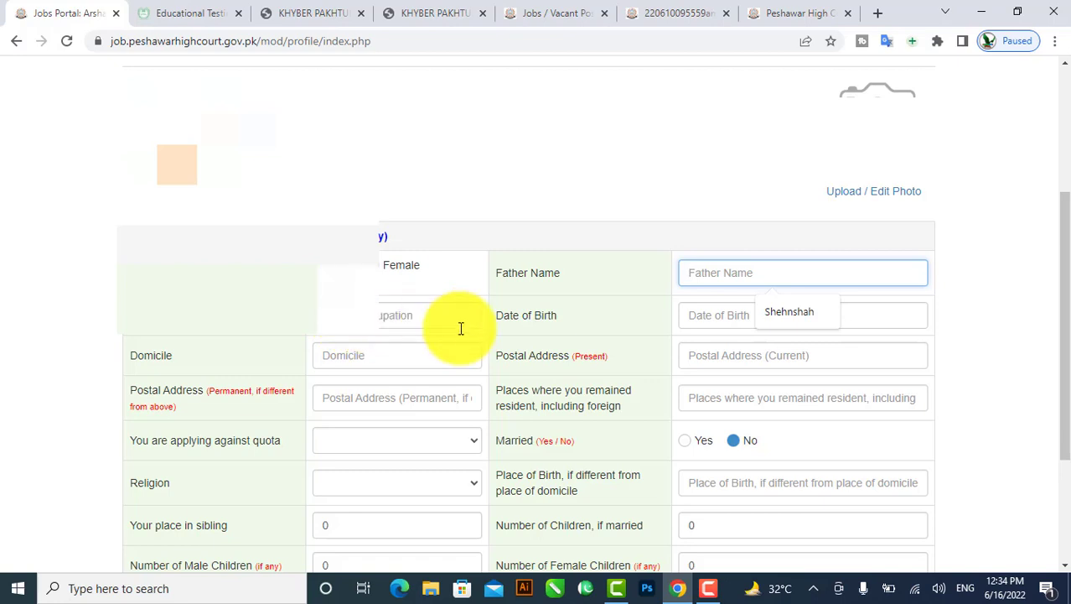
left_click(711, 314)
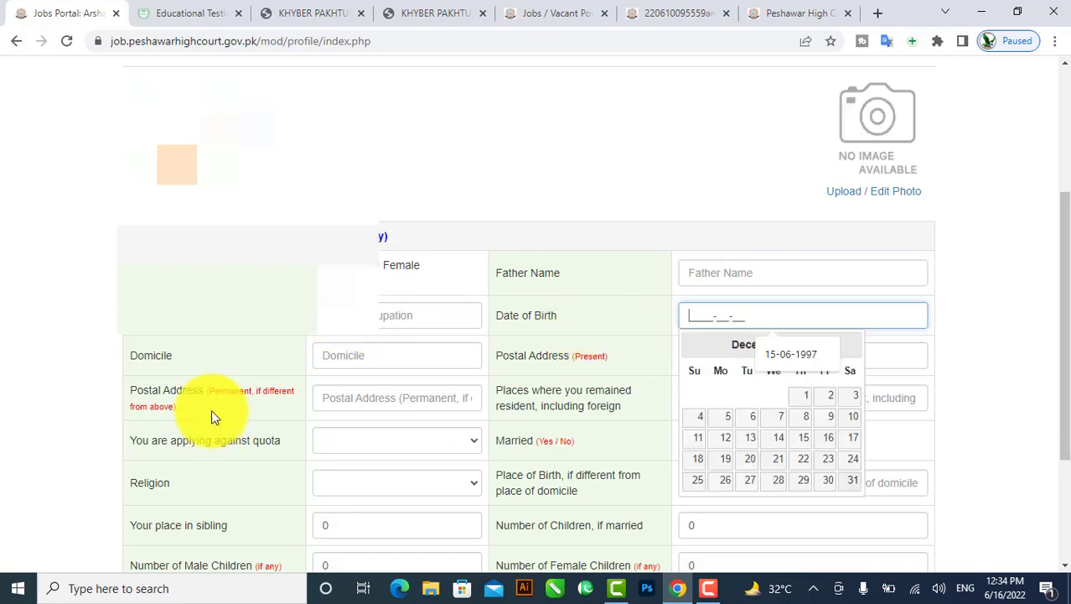
left_click(363, 356)
left_click(766, 326)
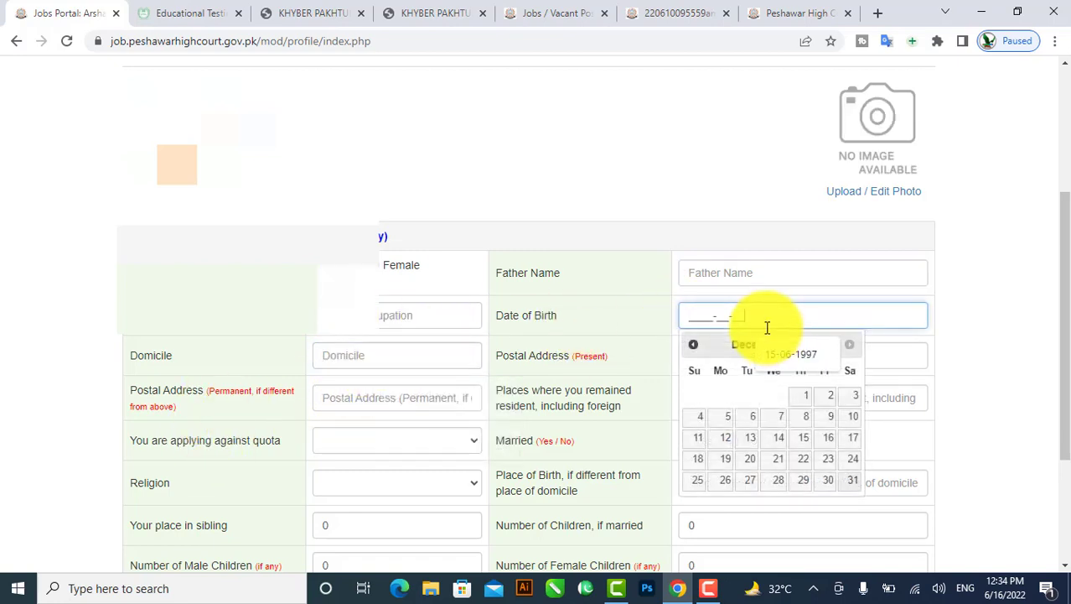
left_click(336, 398)
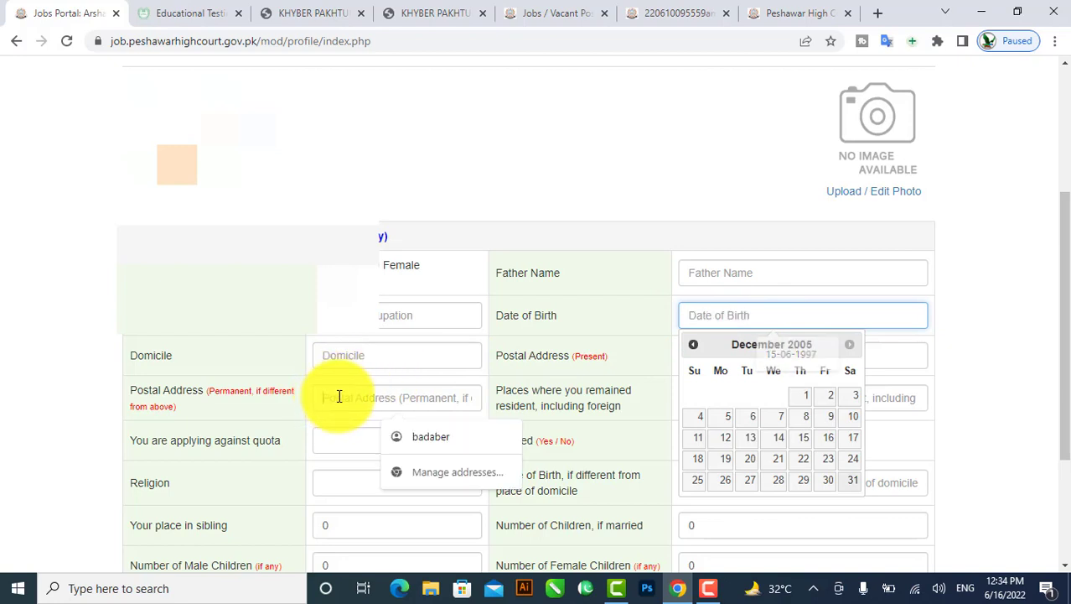
scroll(459, 371, "down", 2)
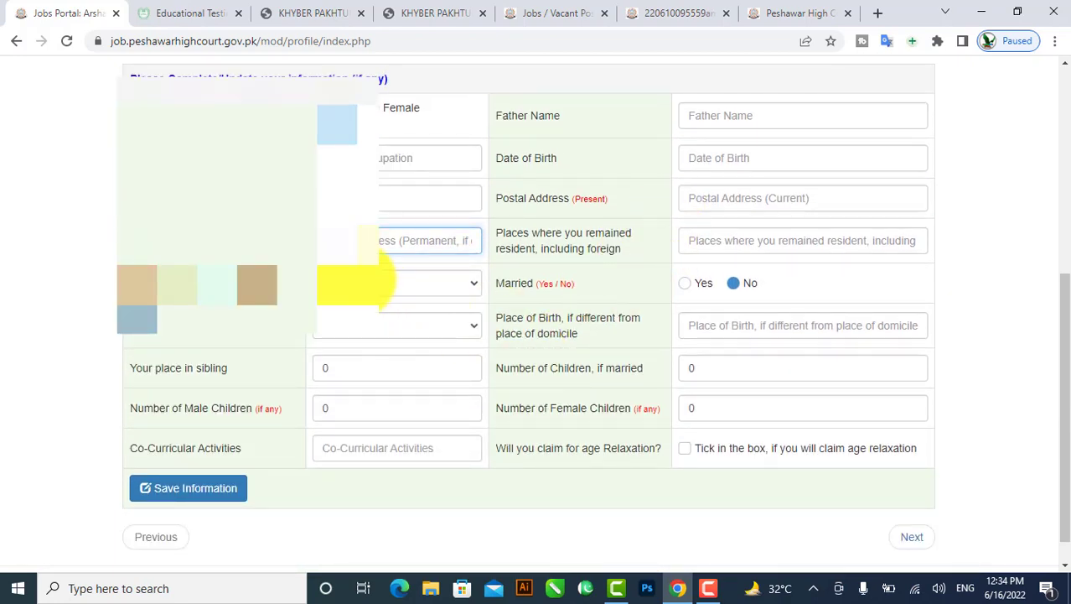
left_click(417, 288)
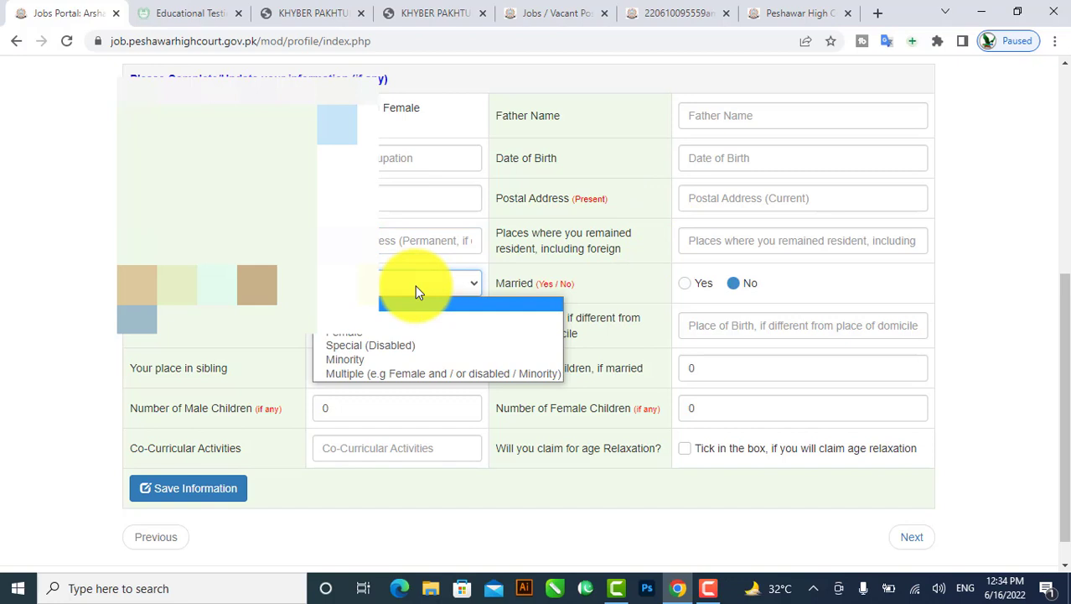
left_click(625, 273)
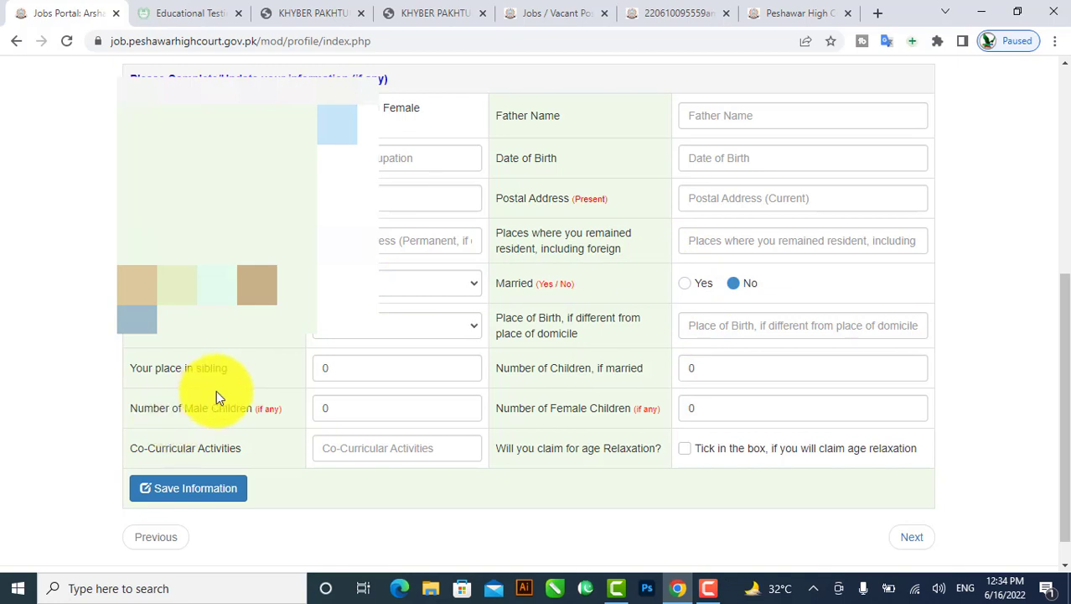
left_click(369, 329)
left_click(372, 336)
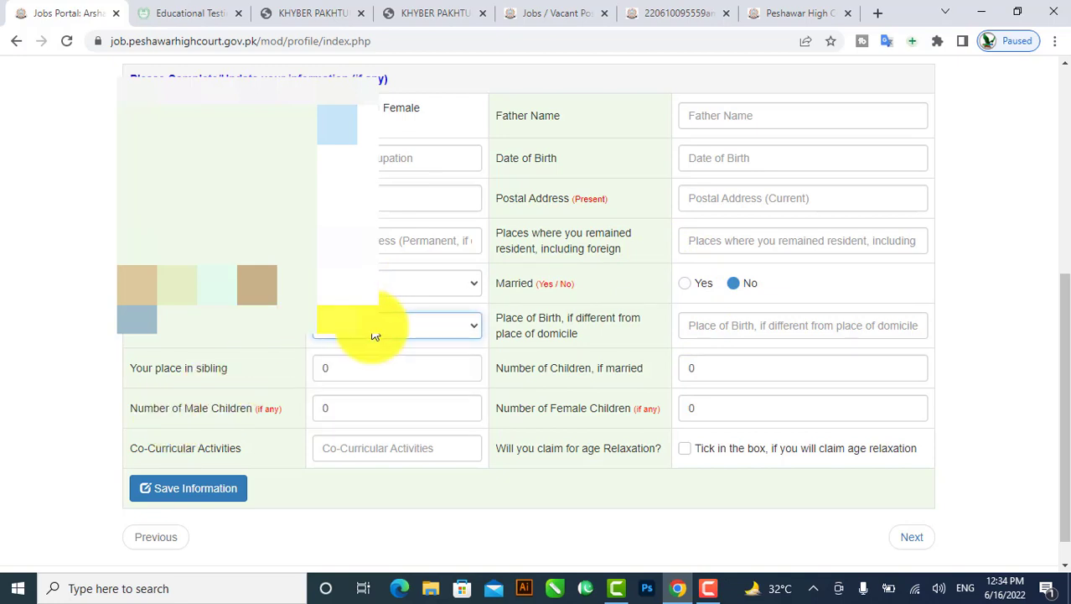
left_click(733, 329)
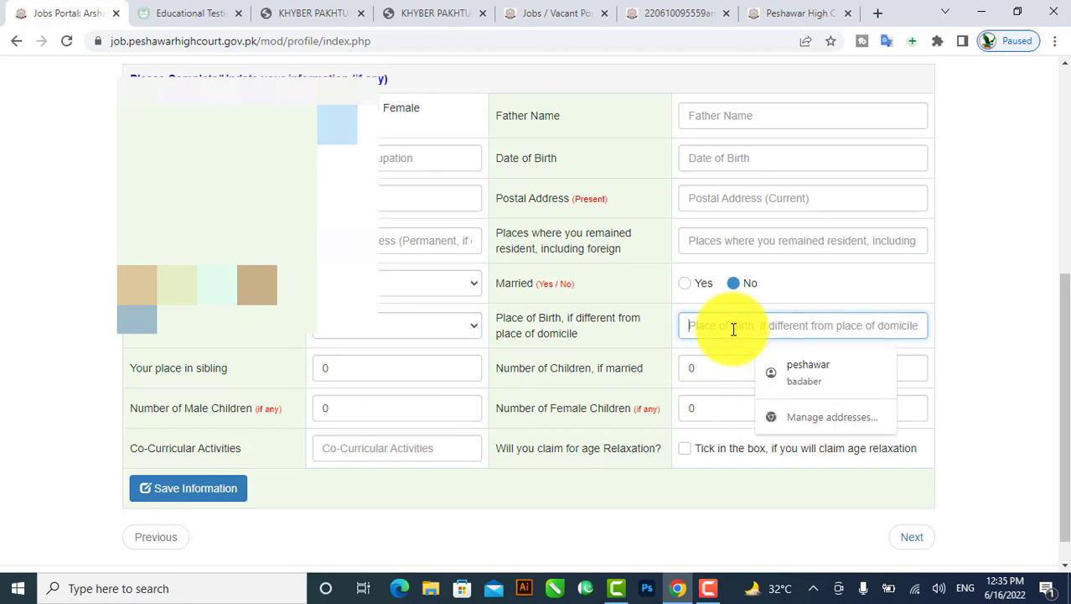
left_click(349, 370)
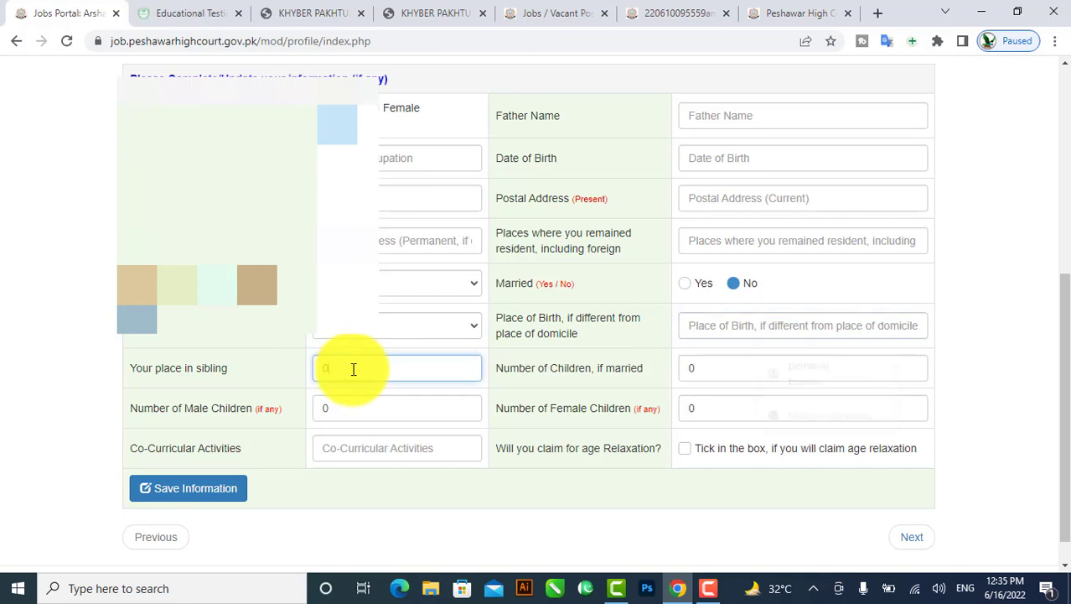
type("0")
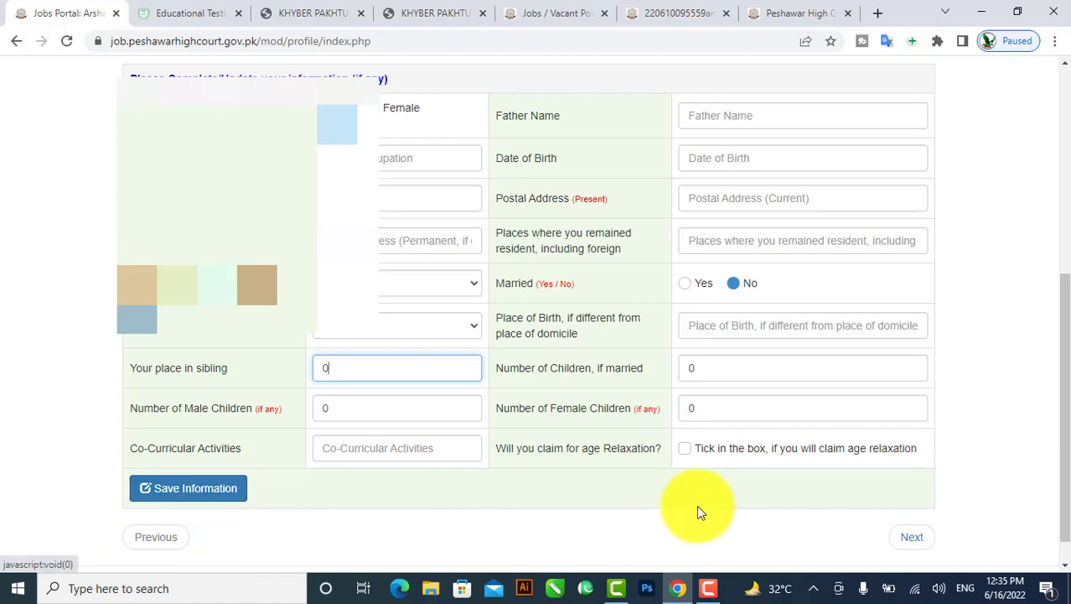
Leave the personal information form as is and advance with Next.
scroll(696, 505, "up", 3)
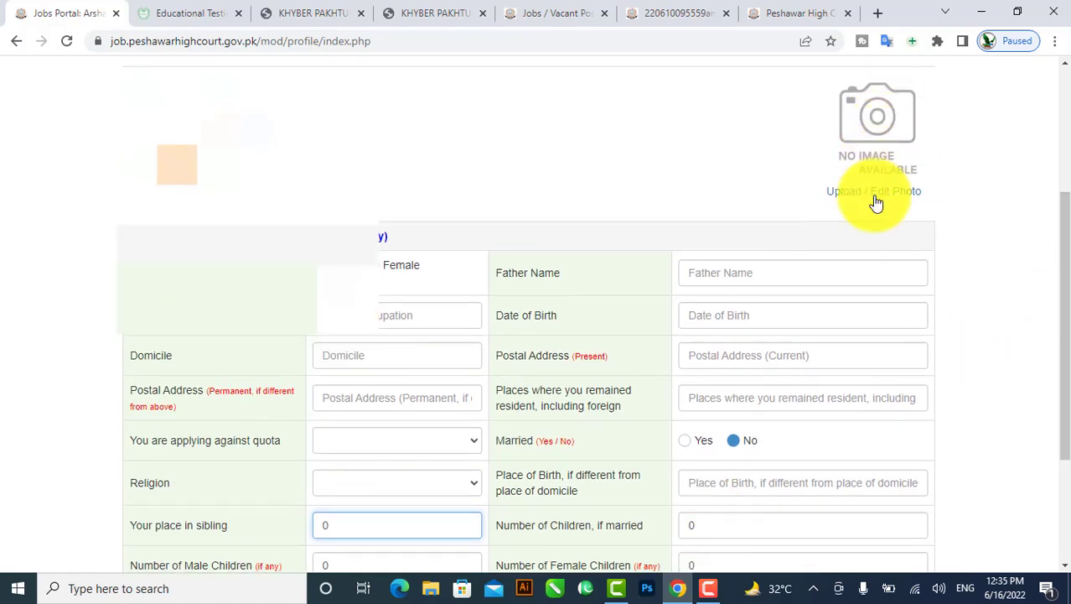
scroll(737, 466, "down", 3)
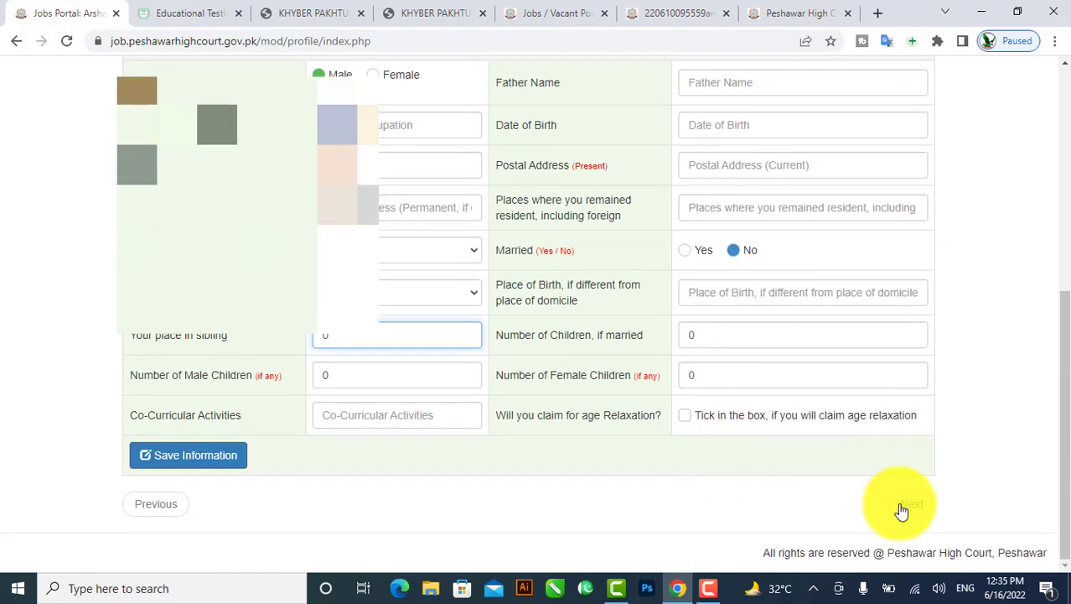
left_click(904, 505)
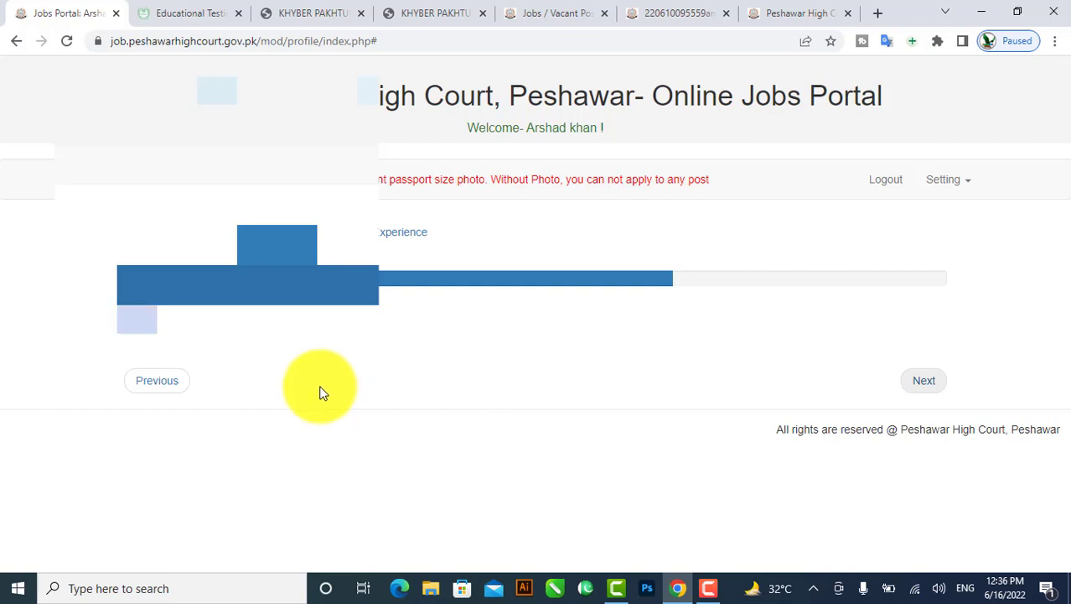
Advance once more, then go back to the profile home and scroll to the personal information form.
left_click(931, 388)
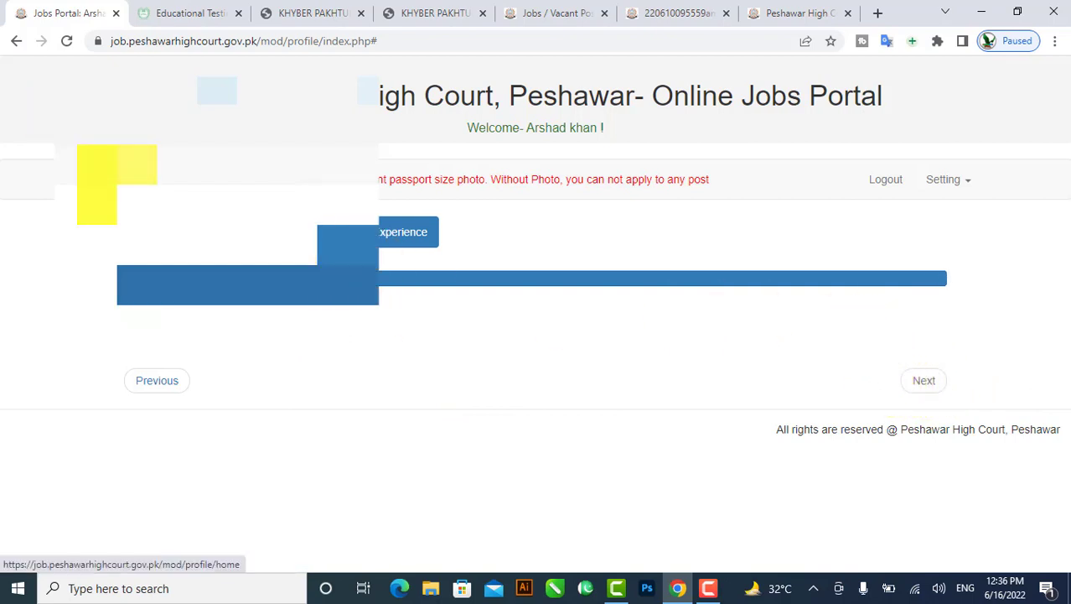
left_click(109, 183)
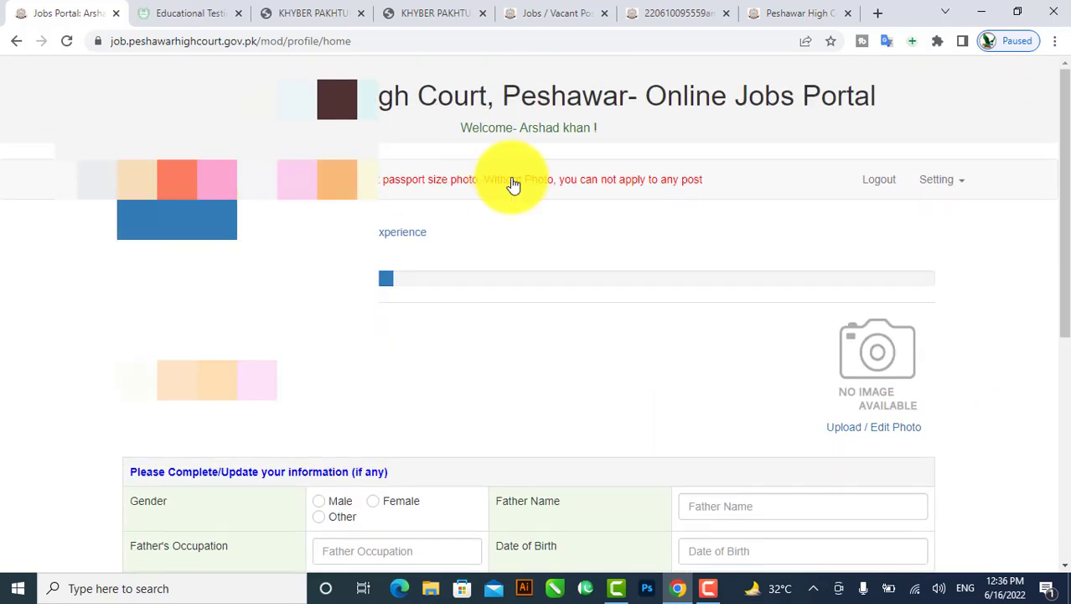
scroll(789, 354, "down", 5)
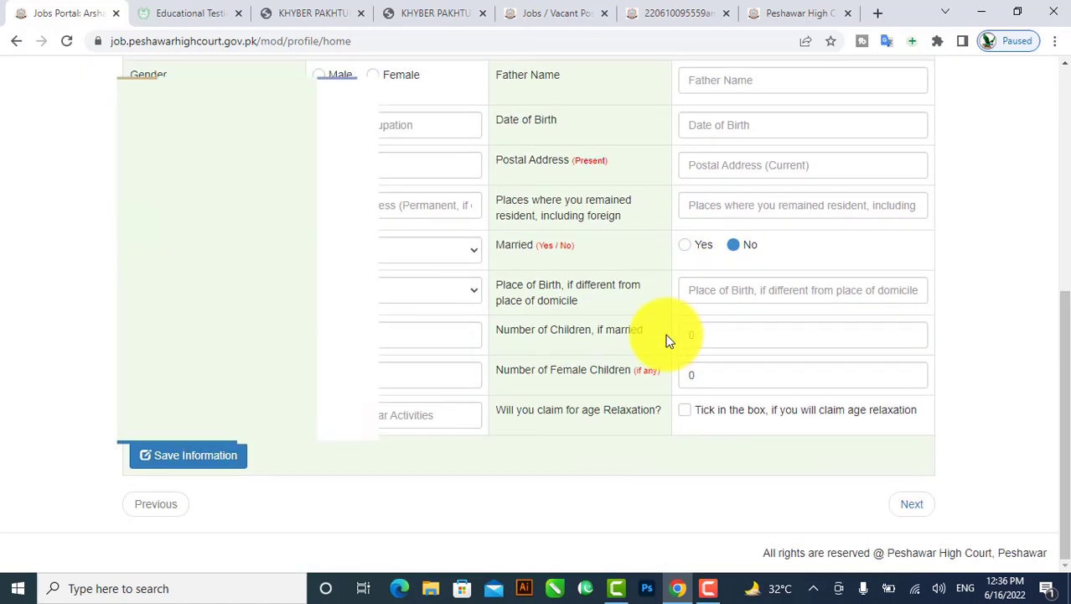